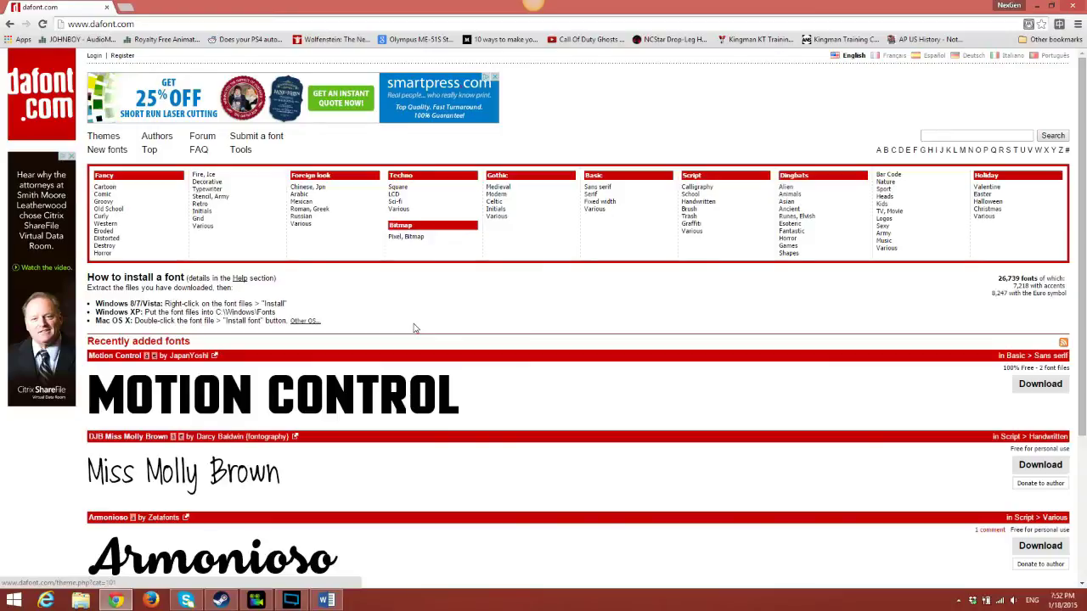
Step: Scan the dafont home page, then open the Fancy > Old School font list
{"action": "scroll", "coordinate": [373, 357], "scroll_direction": "down", "scroll_amount": 1}
{"action": "scroll", "coordinate": [374, 383], "scroll_direction": "up", "scroll_amount": 1}
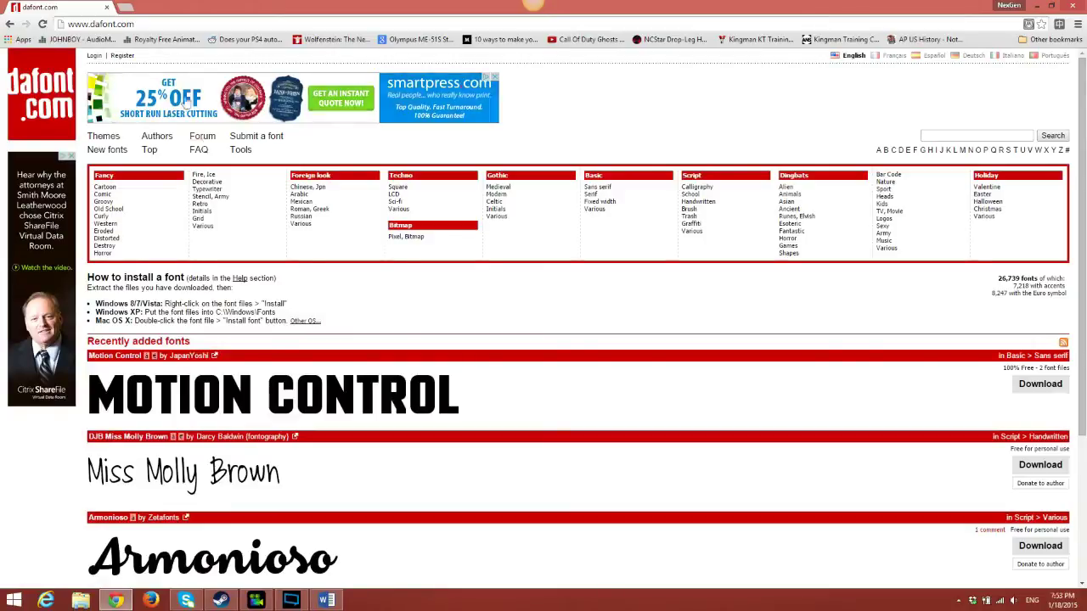
{"action": "scroll", "coordinate": [261, 255], "scroll_direction": "down", "scroll_amount": 3}
{"action": "scroll", "coordinate": [262, 257], "scroll_direction": "up", "scroll_amount": 3}
{"action": "scroll", "coordinate": [262, 257], "scroll_direction": "down", "scroll_amount": 3}
{"action": "scroll", "coordinate": [261, 258], "scroll_direction": "up", "scroll_amount": 3}
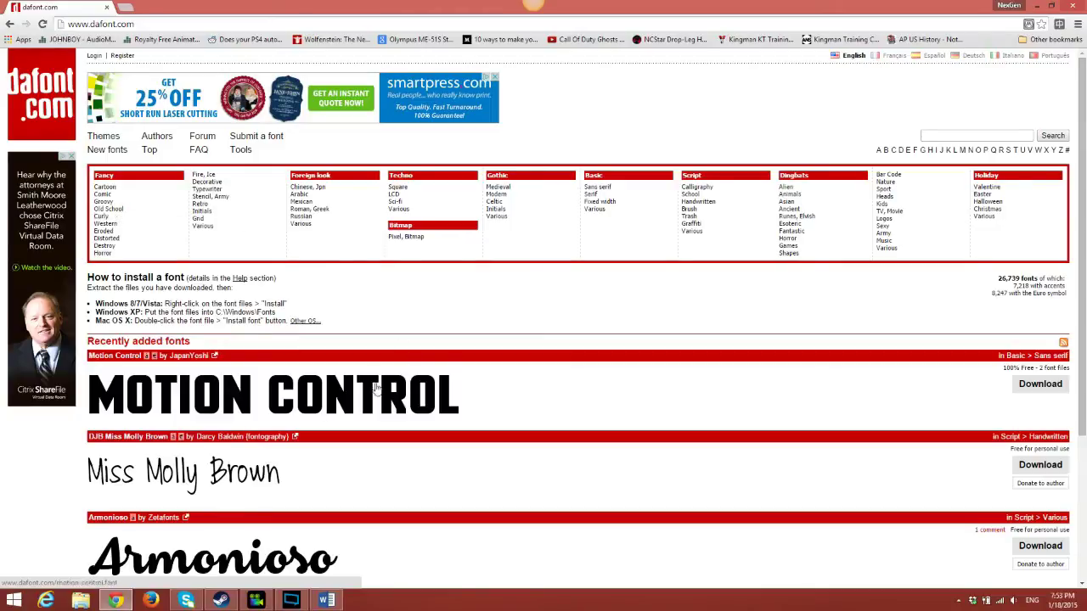
{"action": "scroll", "coordinate": [316, 429], "scroll_direction": "down", "scroll_amount": 2}
{"action": "scroll", "coordinate": [320, 423], "scroll_direction": "up", "scroll_amount": 2}
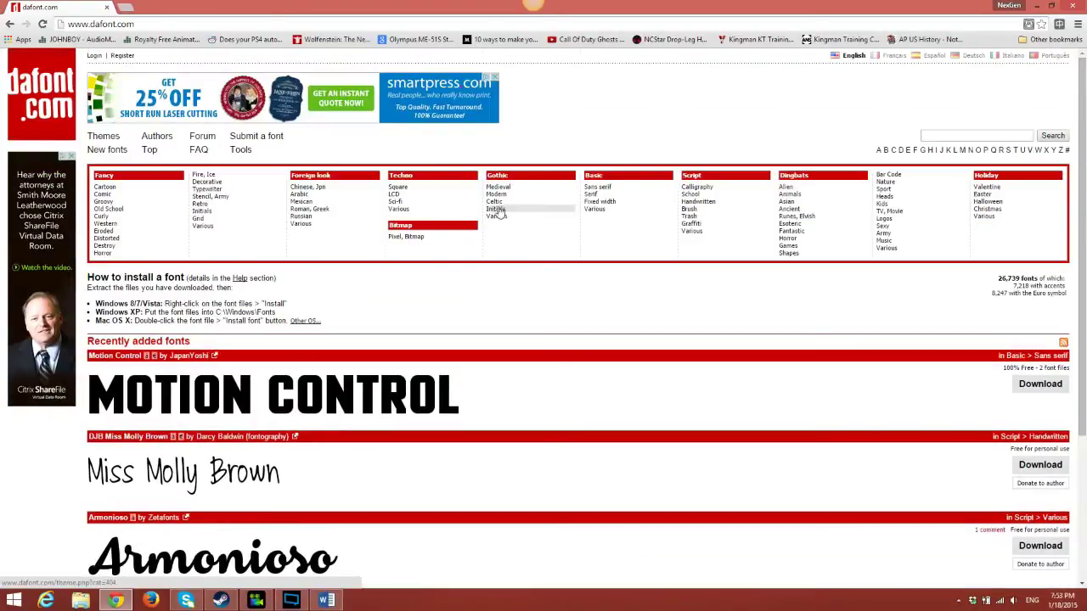
{"action": "left_click", "coordinate": [109, 210]}
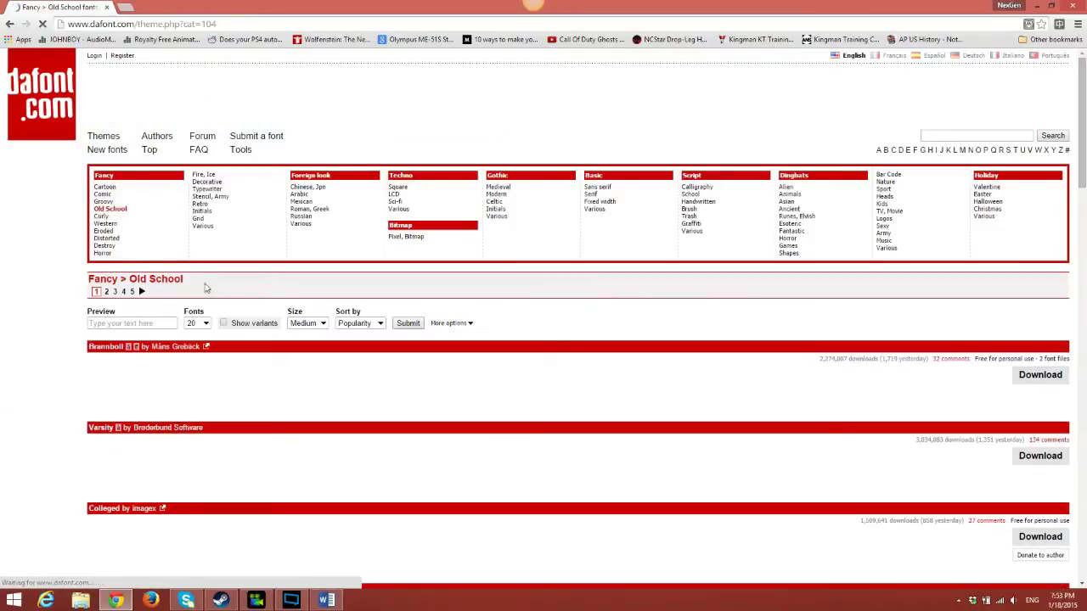
Step: Browse the Mexican and Techno > Sci-fi lists, then open the IDroid font page
{"action": "scroll", "coordinate": [208, 382], "scroll_direction": "down", "scroll_amount": 3}
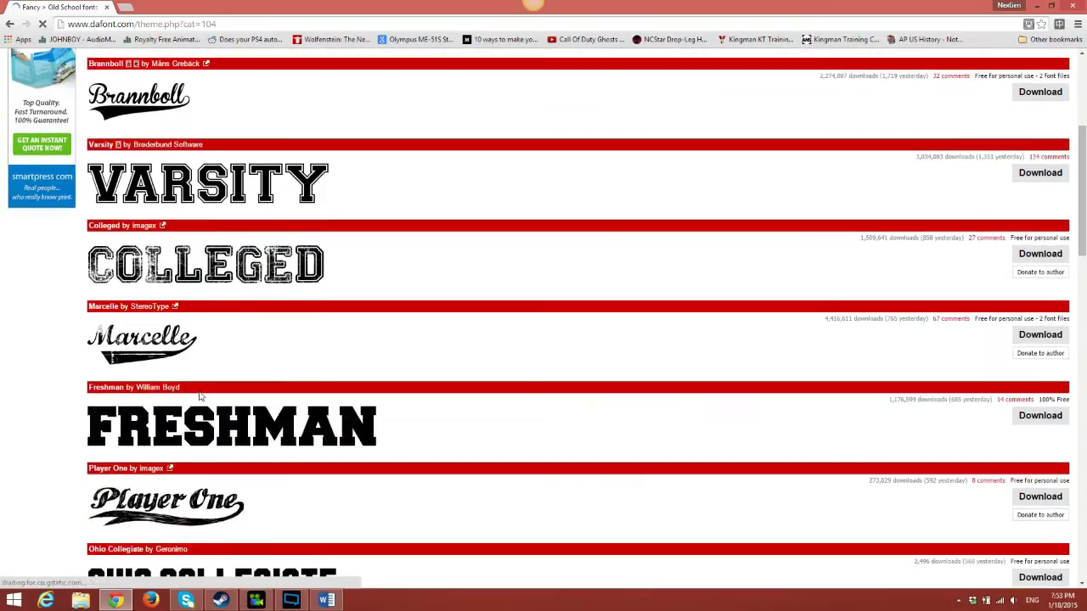
{"action": "scroll", "coordinate": [200, 396], "scroll_direction": "up", "scroll_amount": 3}
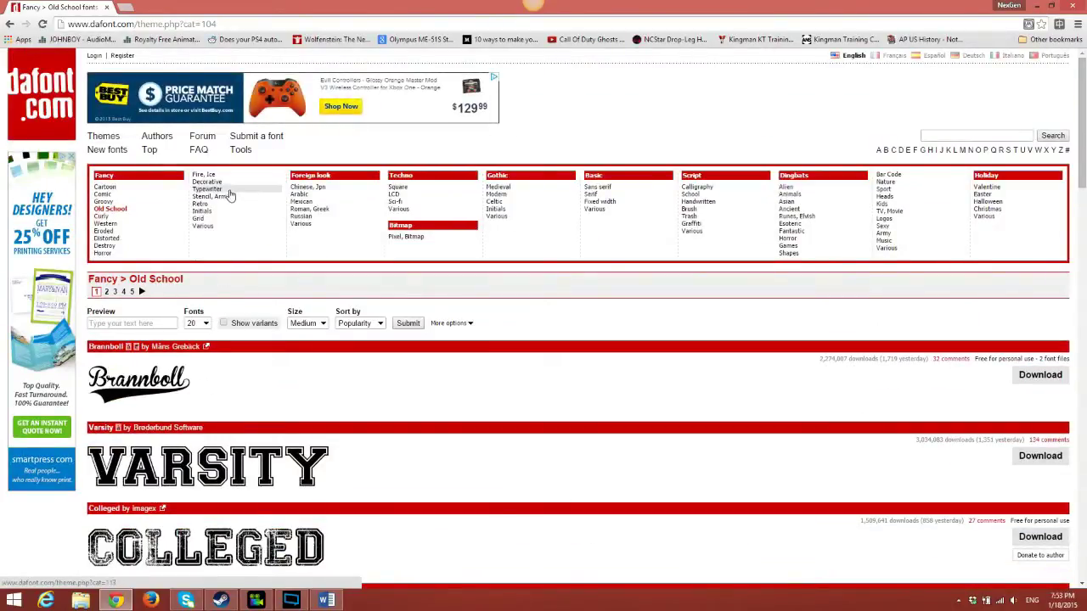
{"action": "left_click", "coordinate": [321, 202]}
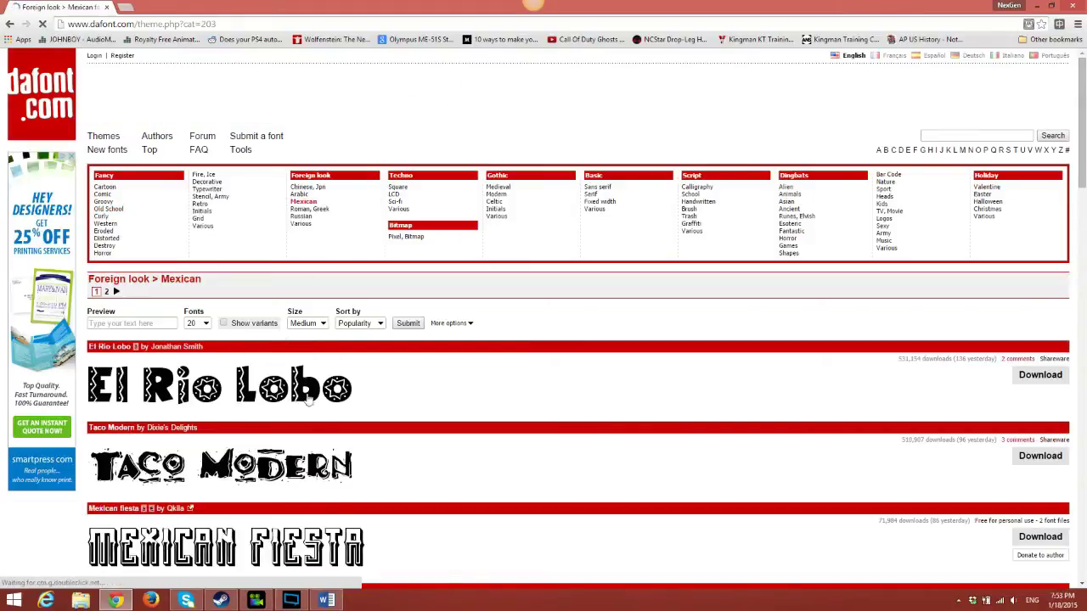
{"action": "left_click", "coordinate": [406, 204]}
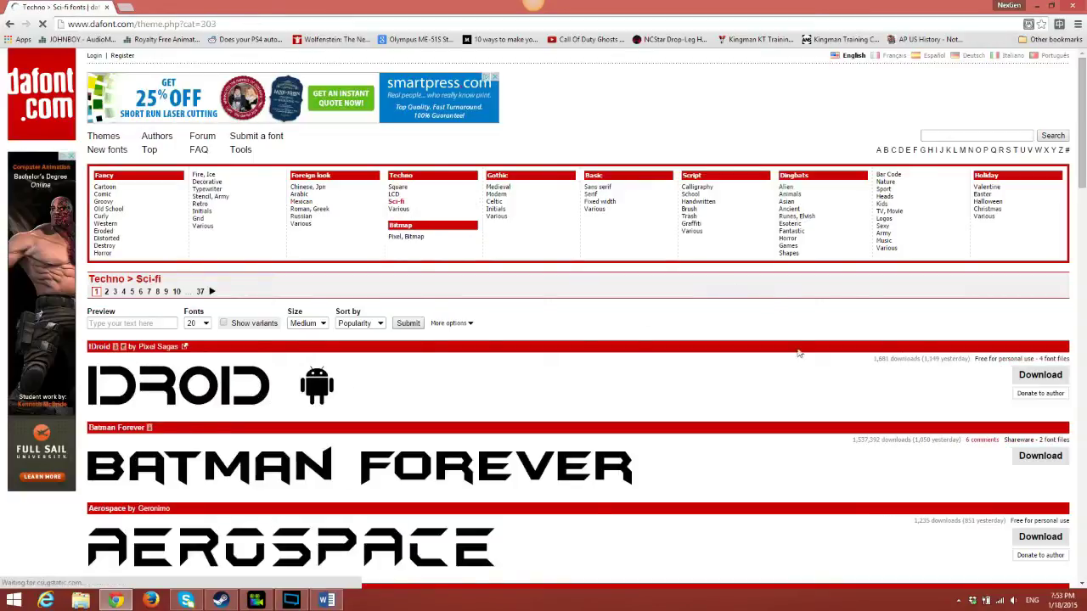
{"action": "left_click", "coordinate": [245, 396]}
Step: Review the IDroid glyphs and download the font as idroid.zip
{"action": "scroll", "coordinate": [255, 282], "scroll_direction": "down", "scroll_amount": 4}
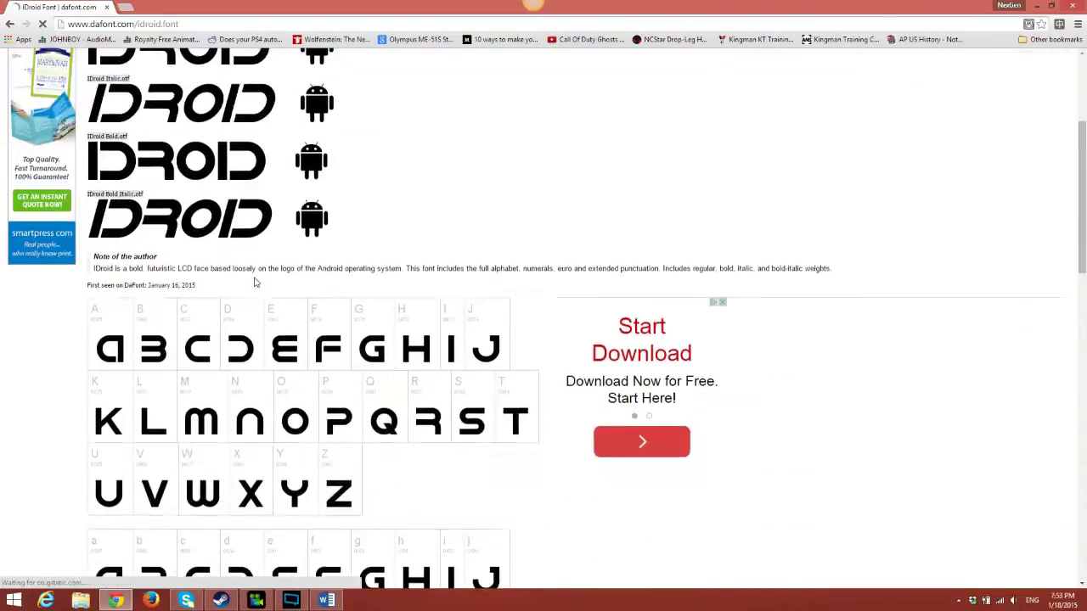
{"action": "scroll", "coordinate": [254, 282], "scroll_direction": "up", "scroll_amount": 4}
{"action": "scroll", "coordinate": [250, 301], "scroll_direction": "down", "scroll_amount": 1}
{"action": "scroll", "coordinate": [251, 301], "scroll_direction": "down", "scroll_amount": 1}
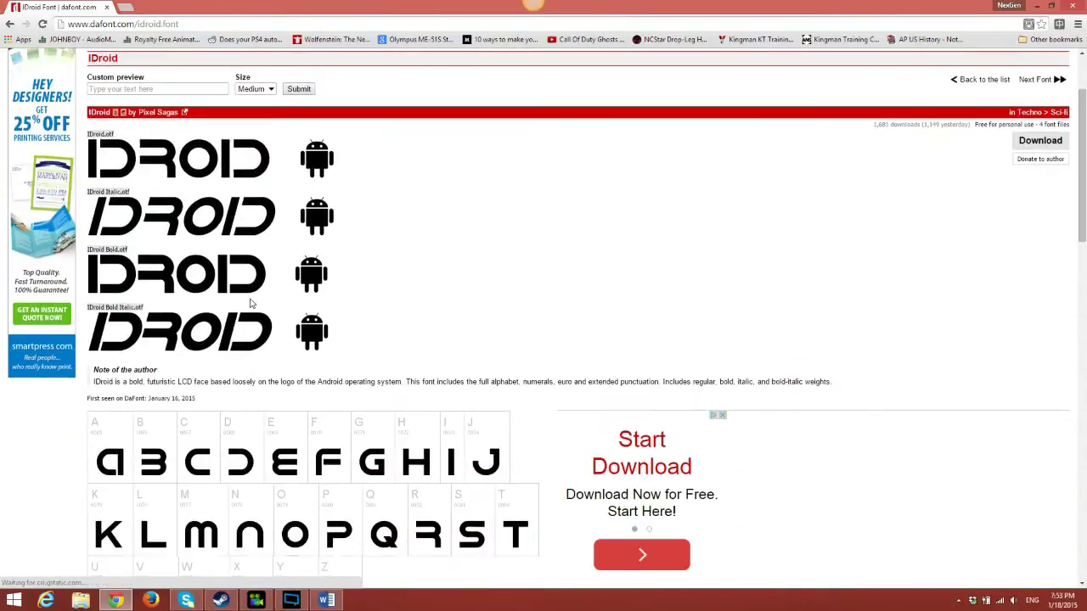
{"action": "scroll", "coordinate": [250, 302], "scroll_direction": "up", "scroll_amount": 2}
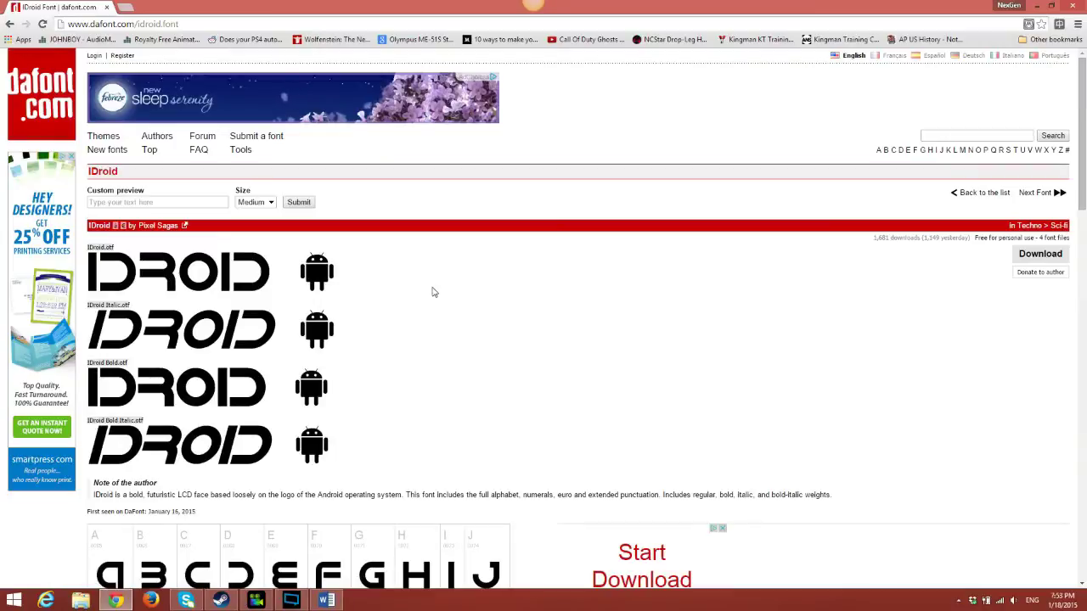
{"action": "scroll", "coordinate": [548, 361], "scroll_direction": "down", "scroll_amount": 4}
{"action": "scroll", "coordinate": [538, 365], "scroll_direction": "down", "scroll_amount": 5}
{"action": "scroll", "coordinate": [538, 366], "scroll_direction": "up", "scroll_amount": 9}
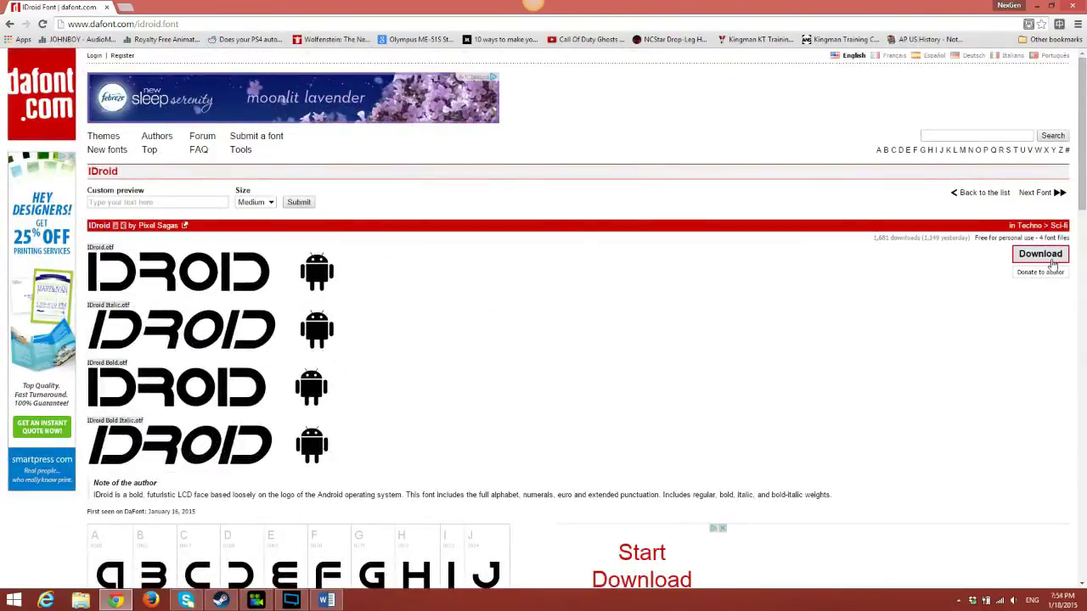
{"action": "left_click", "coordinate": [1051, 262]}
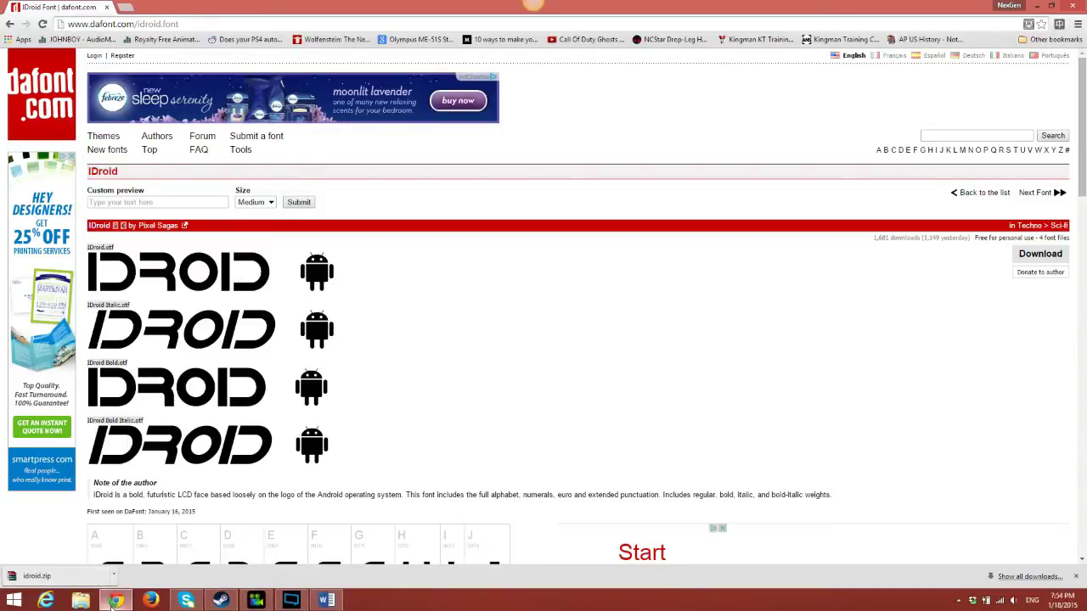
{"action": "mouse_move", "coordinate": [116, 600]}
Step: Move idroid.zip from the download bar to the desktop and open it in WinRAR
{"action": "left_click", "coordinate": [1053, 6]}
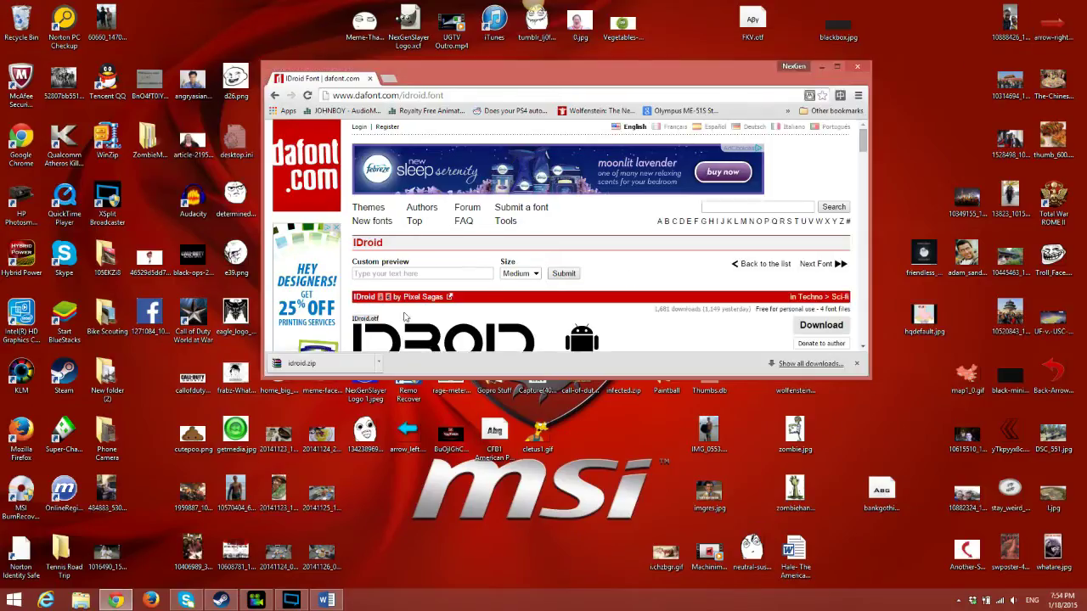
{"action": "left_click_drag", "start_coordinate": [301, 363], "coordinate": [442, 492]}
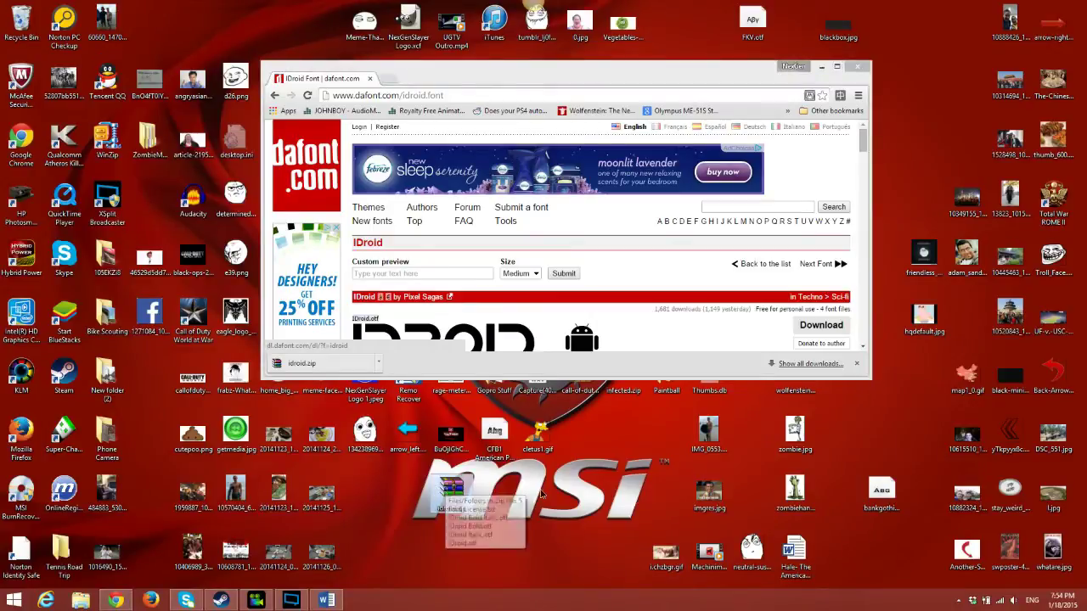
{"action": "left_click", "coordinate": [822, 66]}
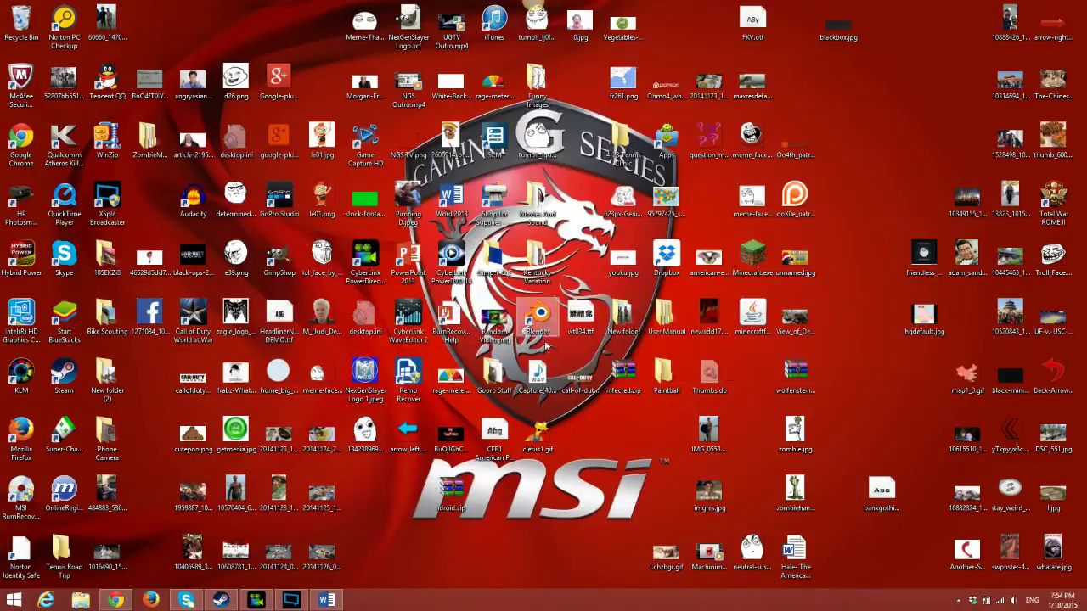
{"action": "right_click", "coordinate": [451, 504]}
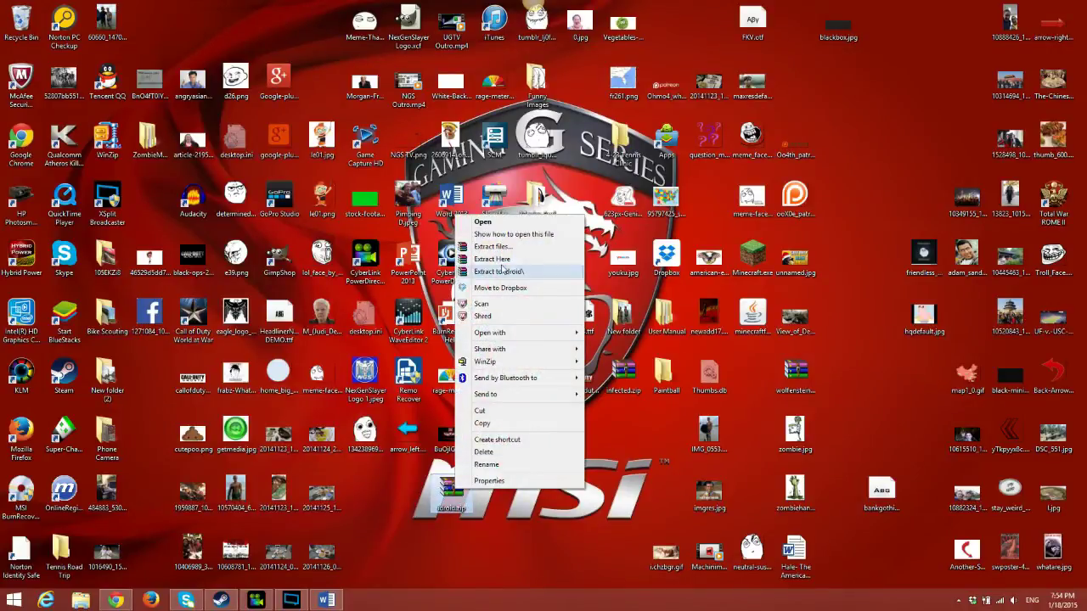
{"action": "left_click", "coordinate": [491, 223]}
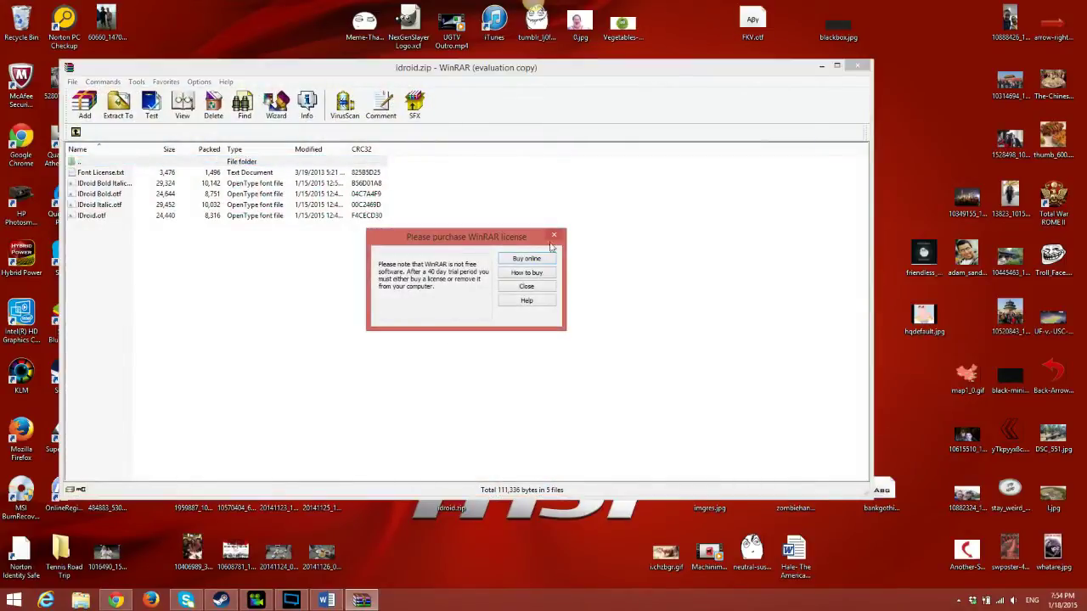
Step: Extract IDroid.otf from the archive onto the desktop and close WinRAR
{"action": "left_click", "coordinate": [554, 237]}
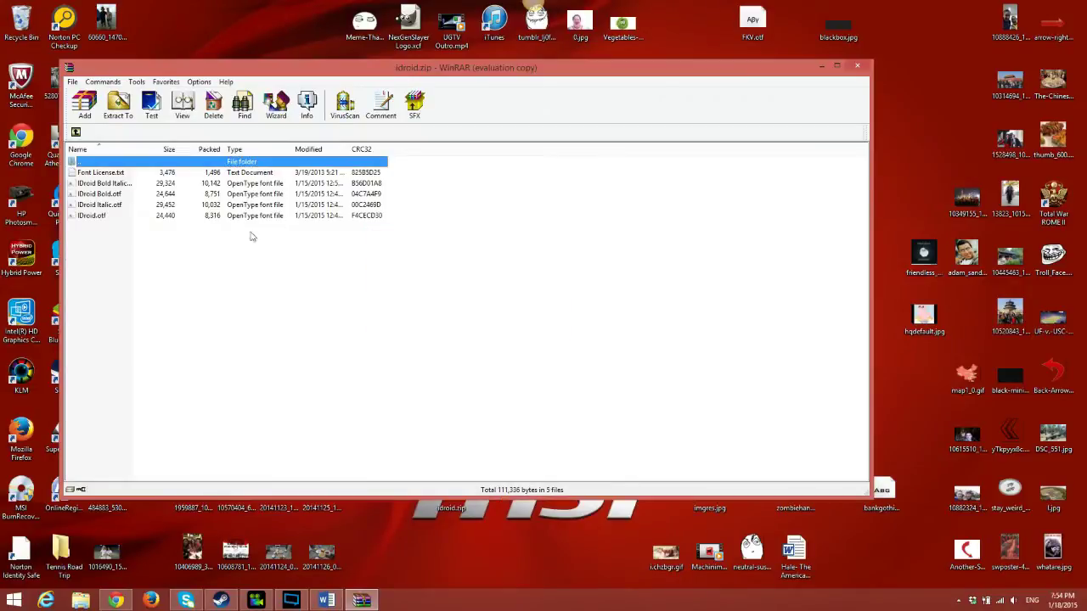
{"action": "left_click", "coordinate": [94, 216]}
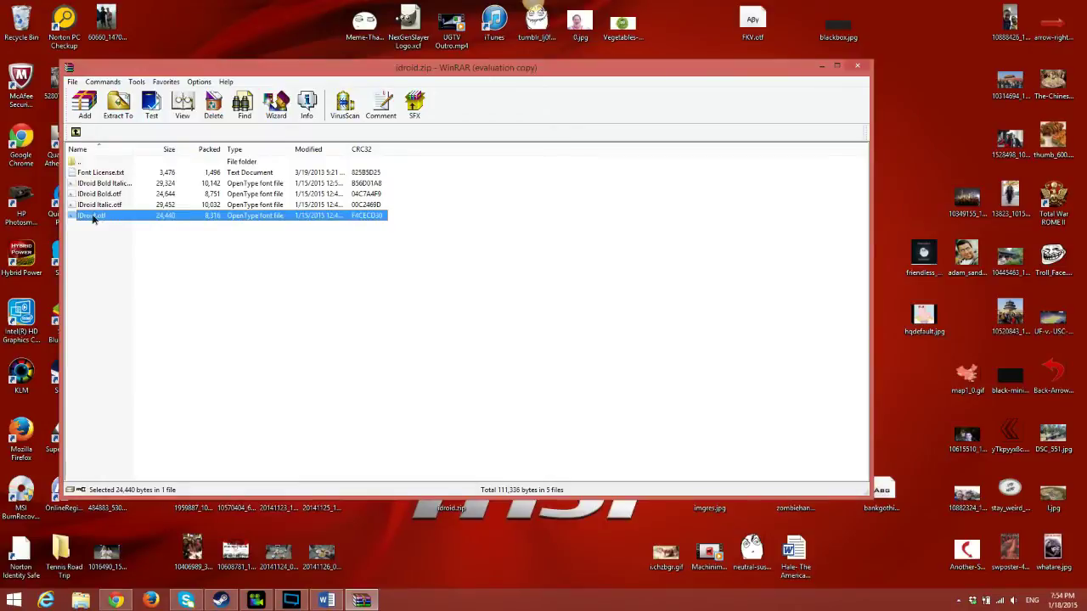
{"action": "left_click_drag", "start_coordinate": [471, 555], "coordinate": [447, 557]}
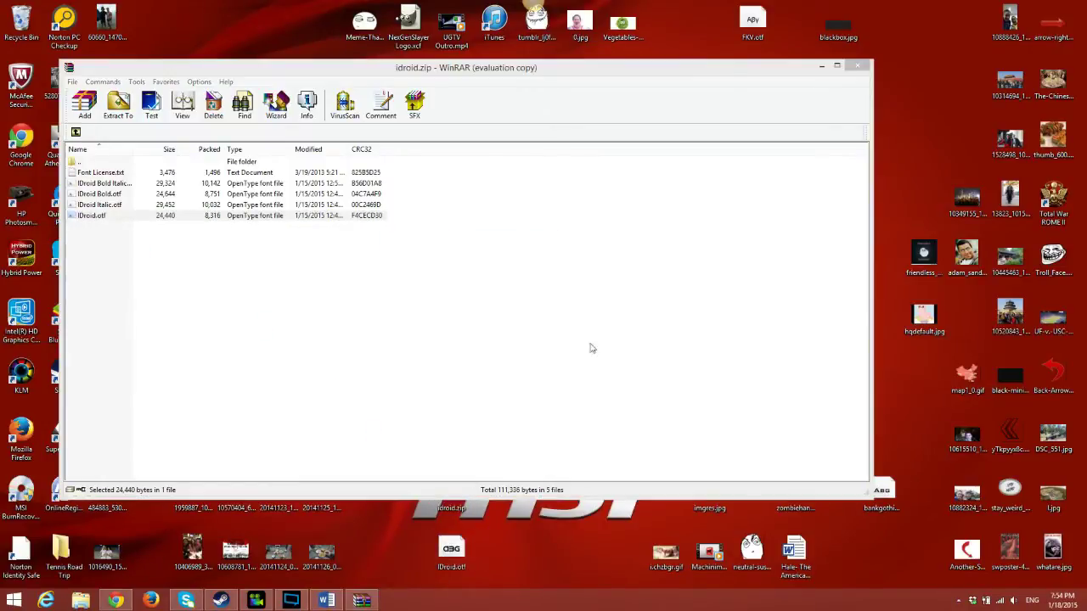
{"action": "left_click", "coordinate": [858, 68]}
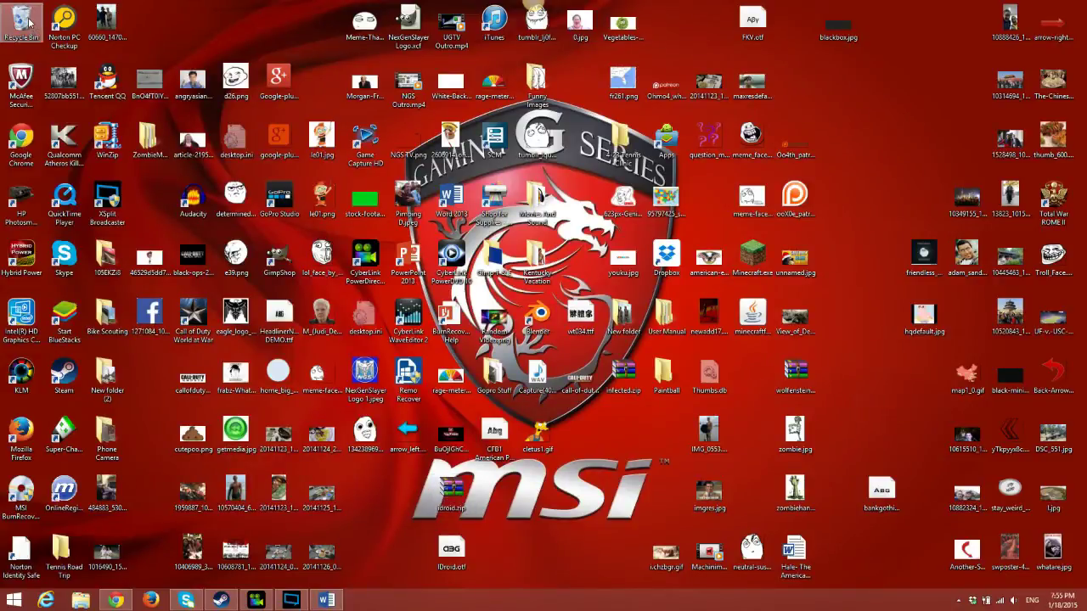
Step: Install IDroid.otf from the desktop, confirming replacement of the existing IDroid font
{"action": "right_click", "coordinate": [454, 552]}
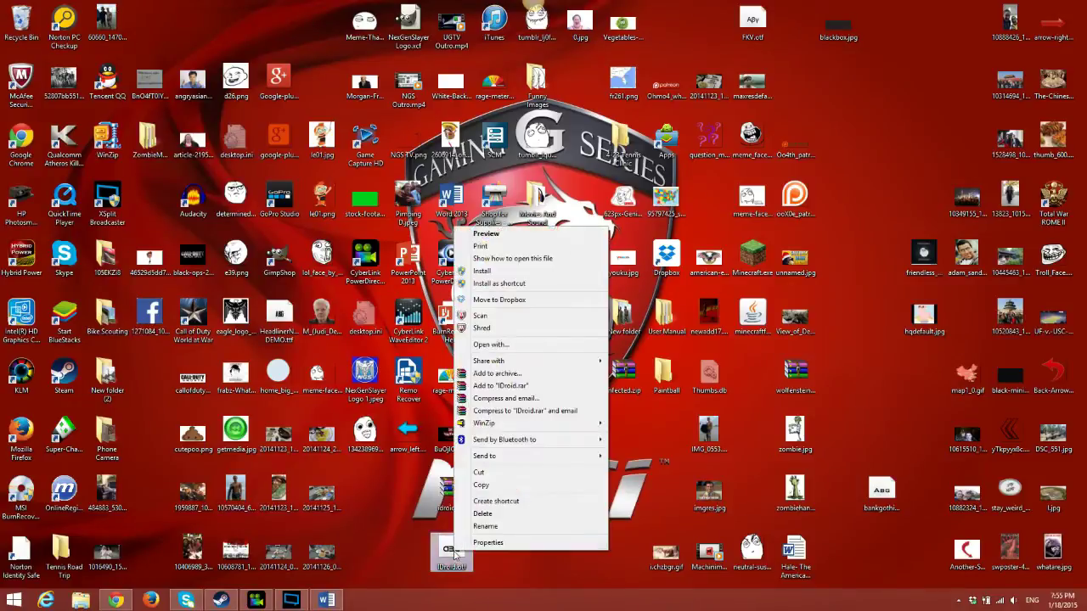
{"action": "left_click", "coordinate": [497, 272]}
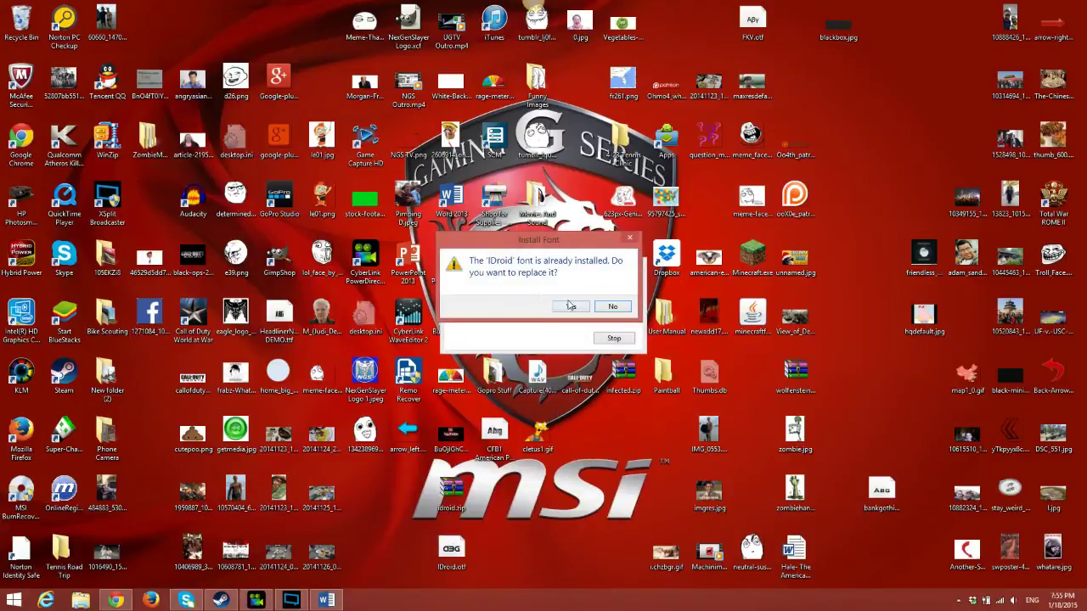
{"action": "left_click_drag", "start_coordinate": [556, 240], "coordinate": [405, 167]}
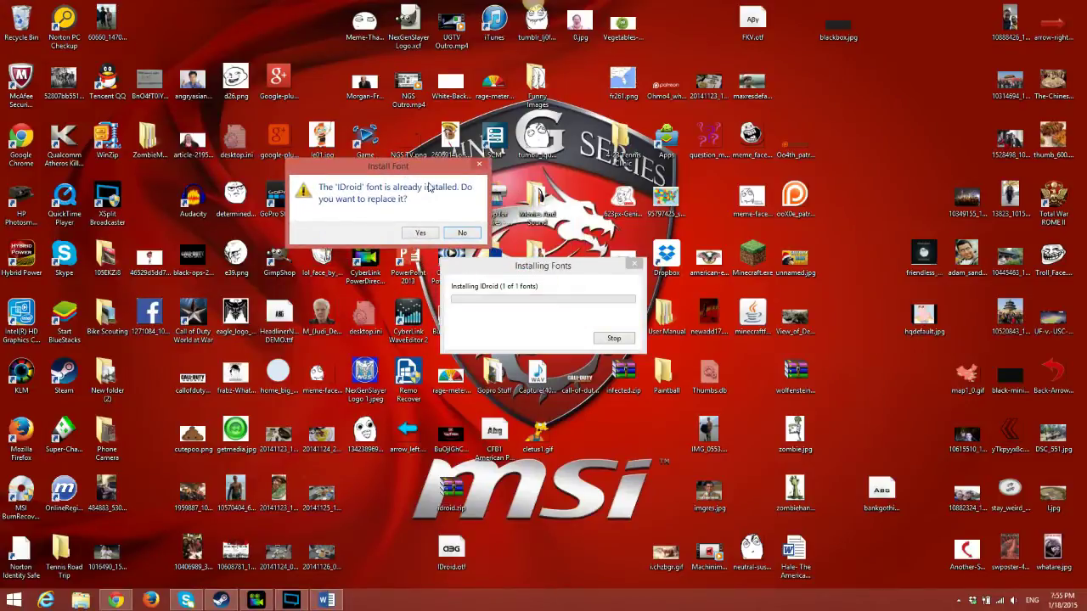
{"action": "left_click", "coordinate": [421, 235]}
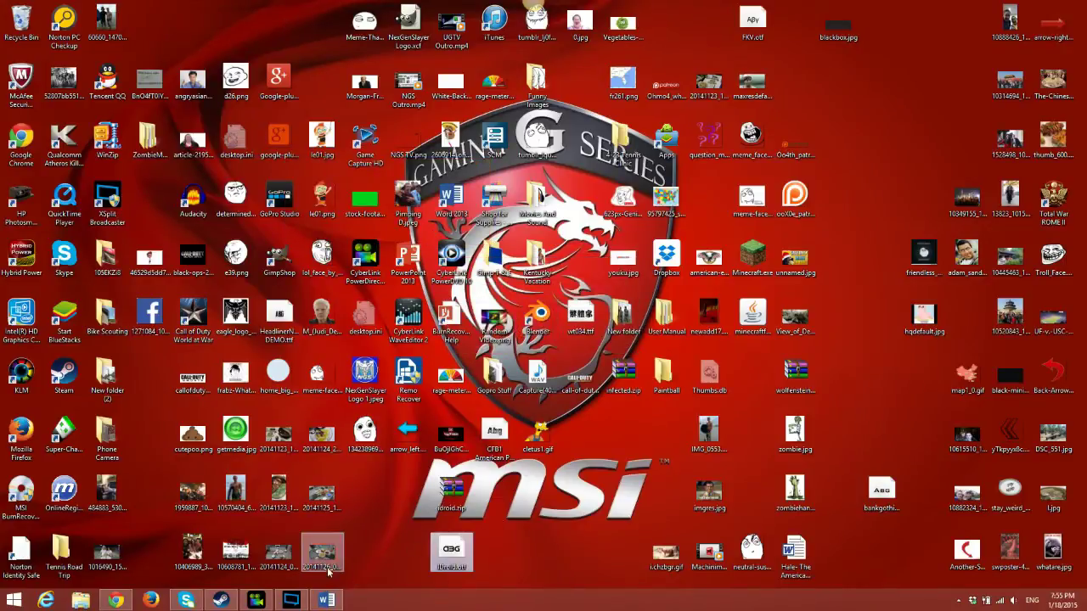
Step: Bring Word forward and create a maximized blank document
{"action": "mouse_move", "coordinate": [328, 601]}
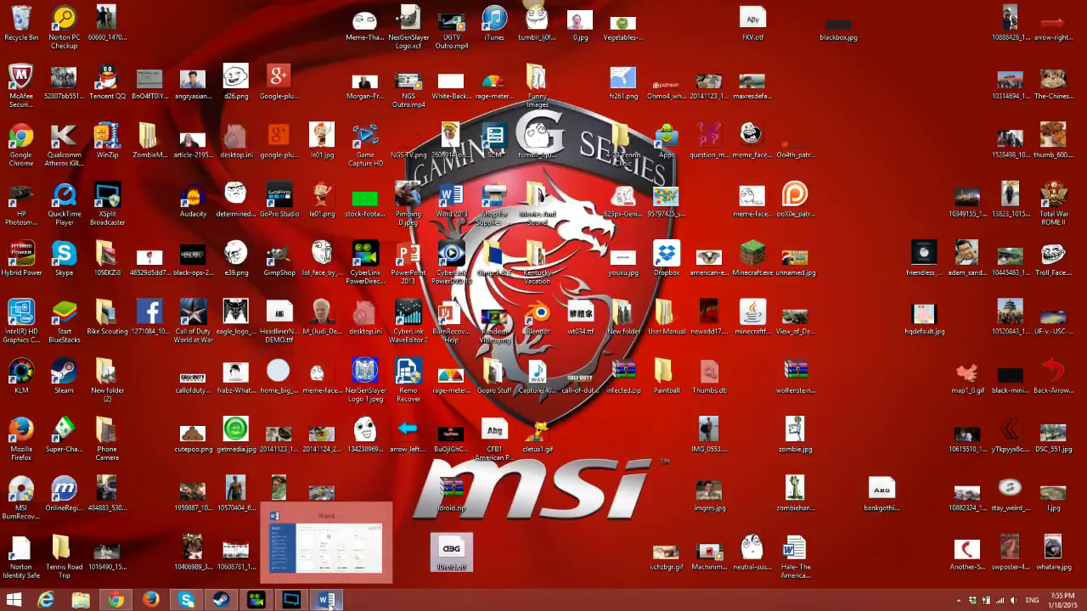
{"action": "left_click", "coordinate": [328, 601]}
{"action": "left_click", "coordinate": [388, 248]}
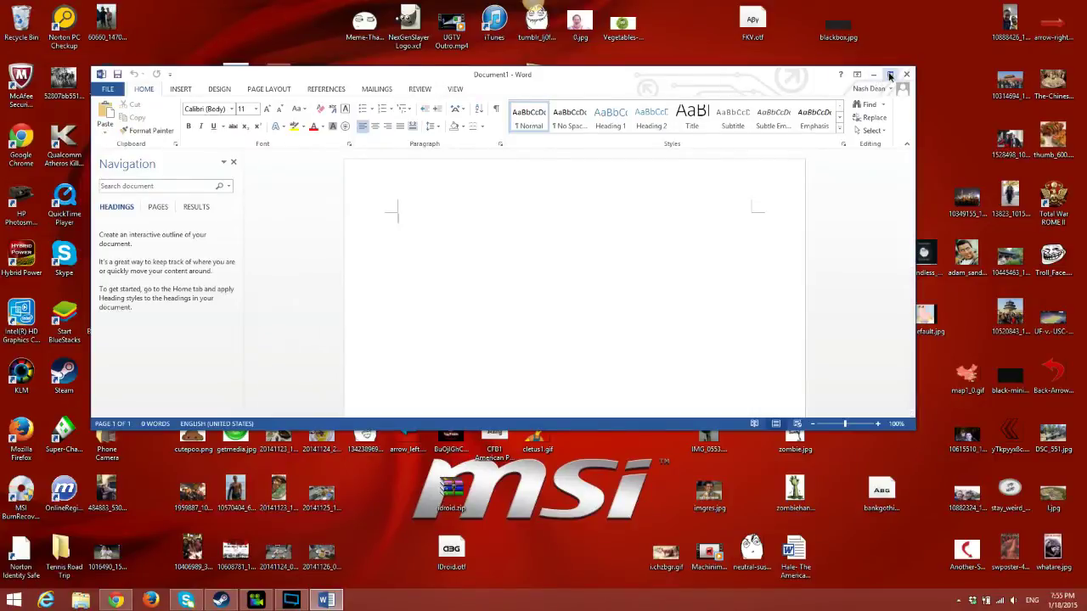
{"action": "left_click", "coordinate": [890, 76]}
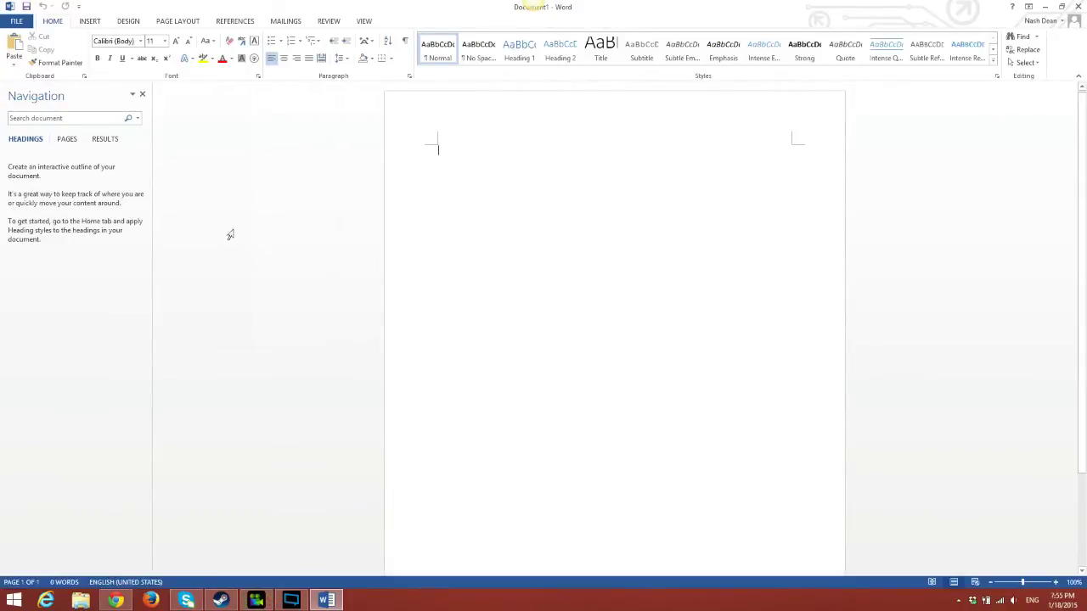
Step: Set the document font to IDroid from the font list
{"action": "left_click", "coordinate": [141, 41]}
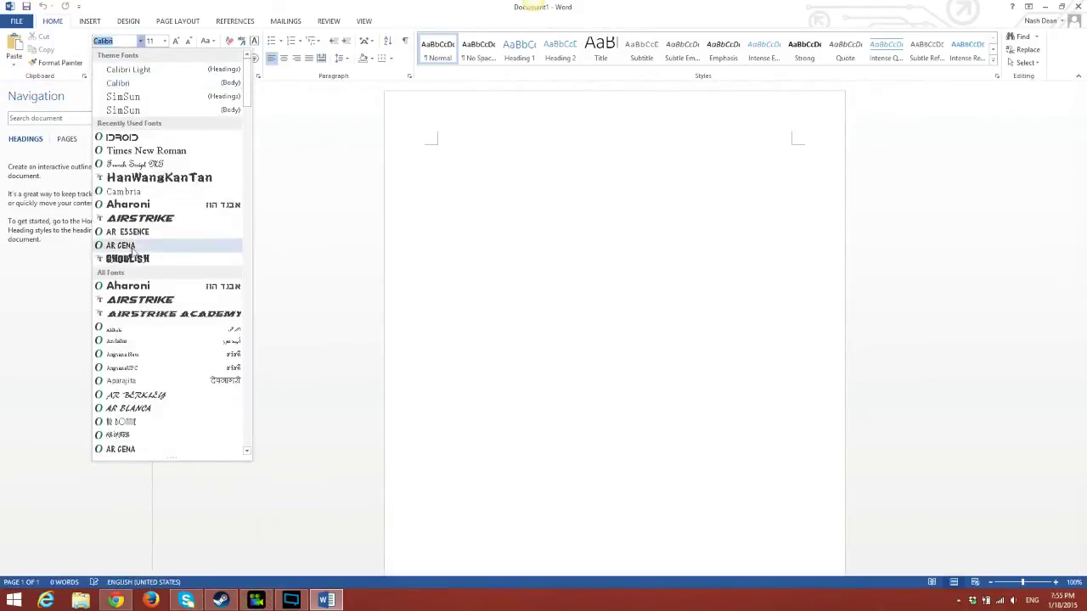
{"action": "scroll", "coordinate": [124, 229], "scroll_direction": "down", "scroll_amount": 15}
{"action": "scroll", "coordinate": [149, 286], "scroll_direction": "down", "scroll_amount": 10}
{"action": "scroll", "coordinate": [144, 301], "scroll_direction": "down", "scroll_amount": 5}
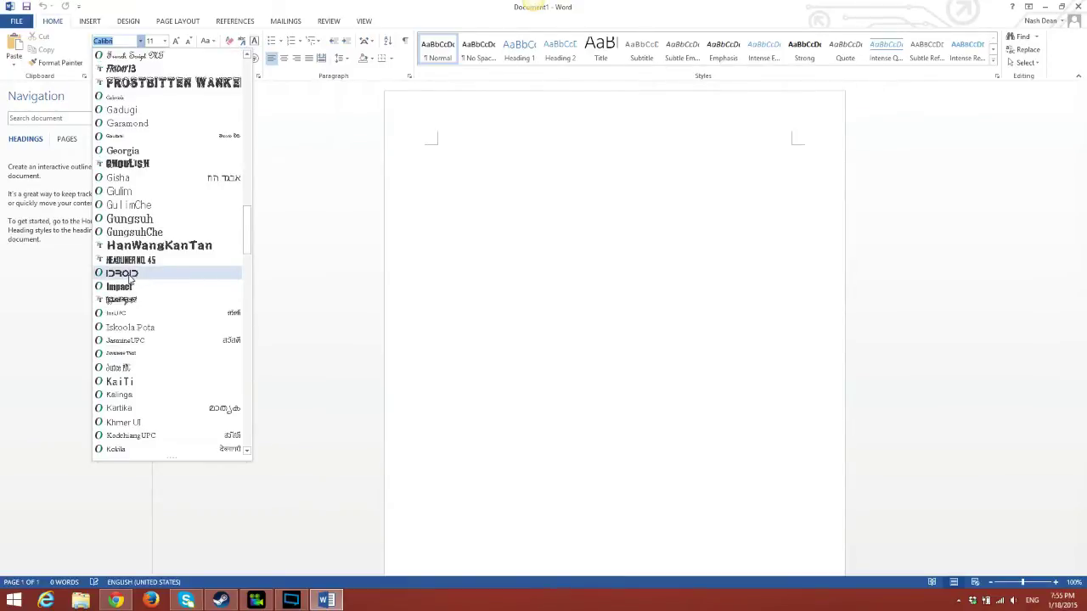
{"action": "left_click", "coordinate": [129, 276]}
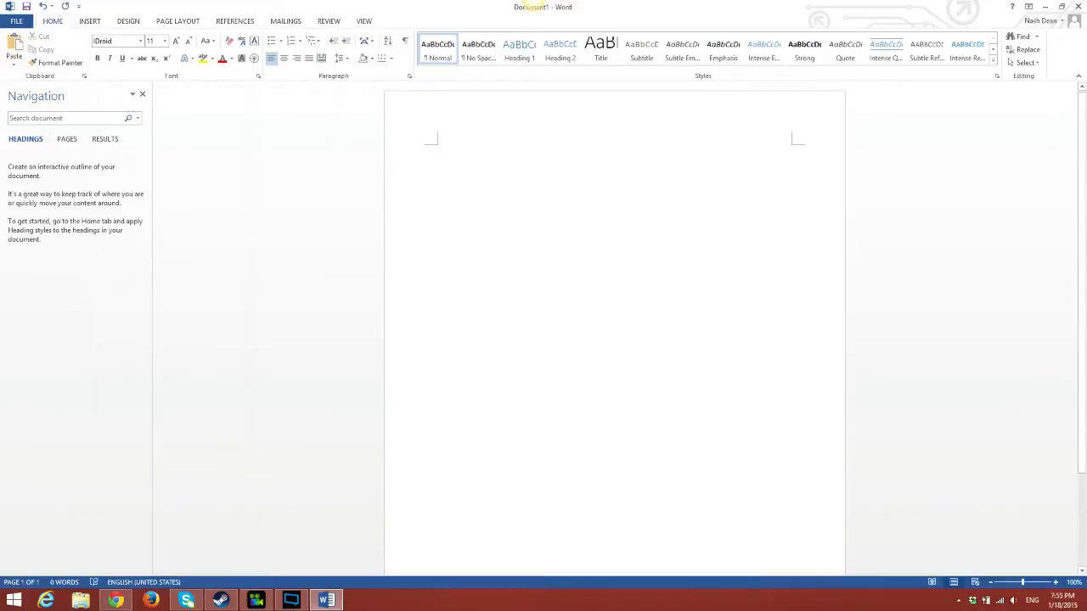
Step: Type 'HI WORLD I AM DROID' in IDroid, then select and deselect it word by word
{"action": "type", "text": "H"}
{"action": "key", "text": "ctrl+shift+Left"}
{"action": "key", "text": "ctrl+shift+Left"}
{"action": "key", "text": "ctrl+shift+Left"}
{"action": "key", "text": "ctrl+shift+Left"}
{"action": "key", "text": "ctrl+shift+Left"}
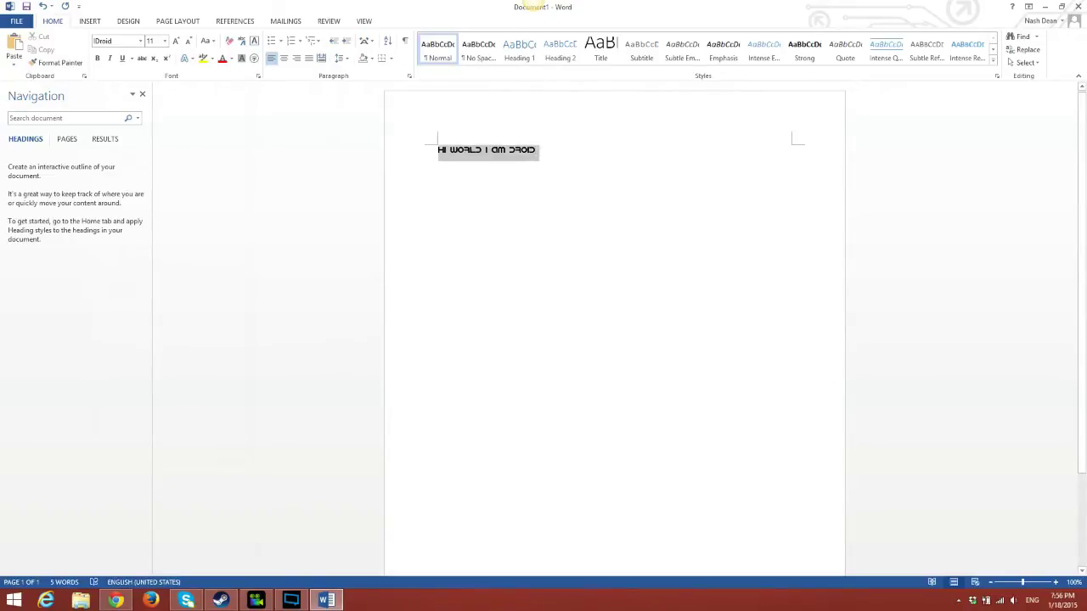
{"action": "key", "text": "ctrl+shift+Right"}
{"action": "key", "text": "ctrl+shift+Right"}
{"action": "key", "text": "ctrl+shift+Right"}
{"action": "key", "text": "ctrl+shift+Right"}
{"action": "key", "text": "ctrl+shift+Right"}
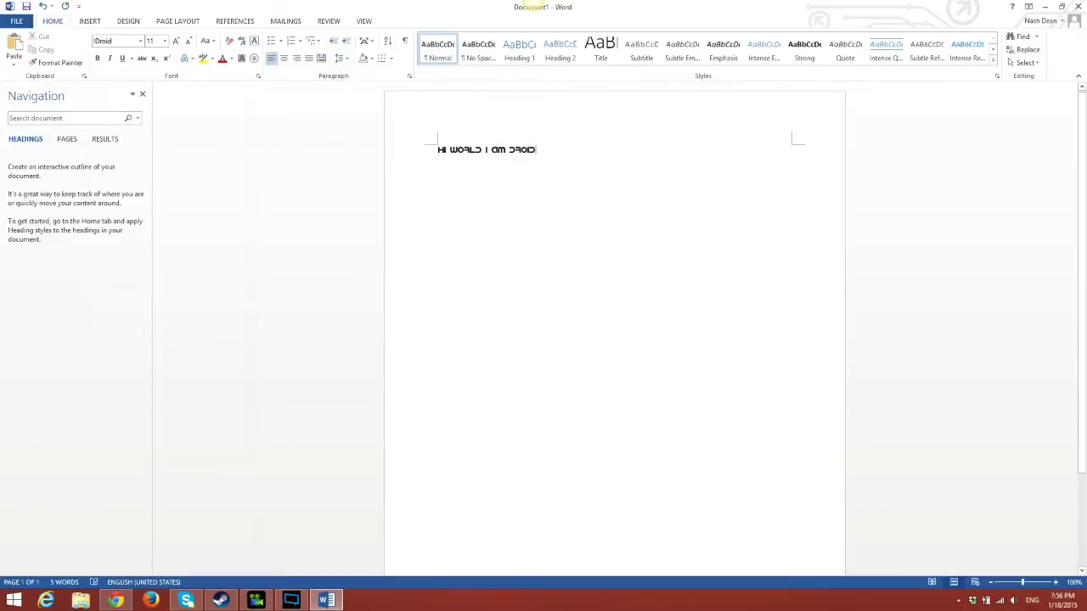